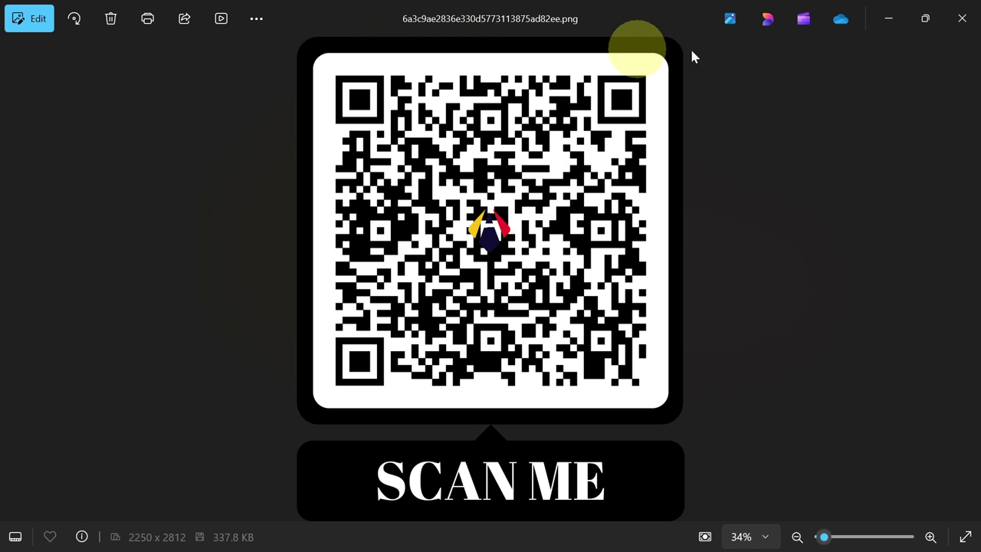
Minimize the Photos preview of the finished QR code to bring back qrgenerator.org
left_click(888, 18)
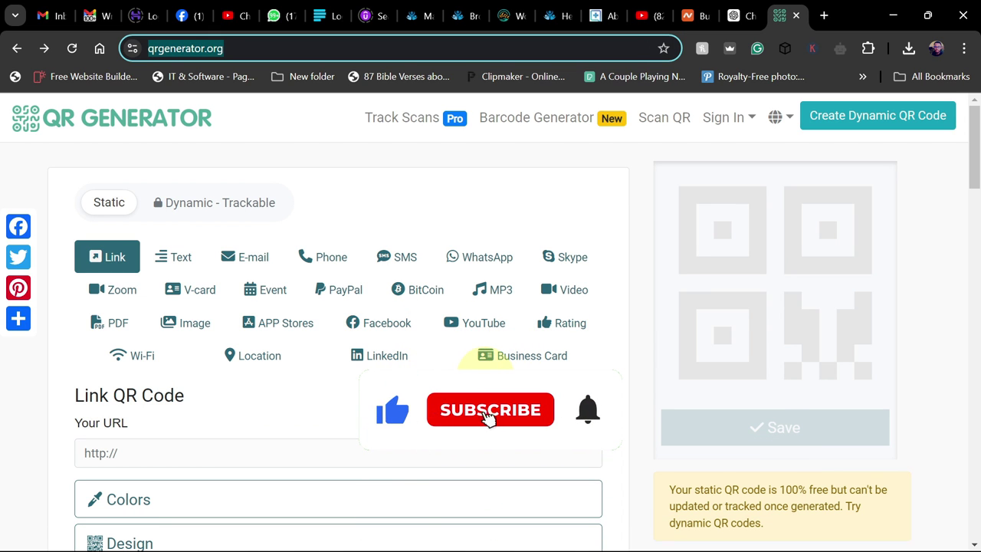
Start a Location QR code and ready the address search field for 'adenta'
left_click(255, 357)
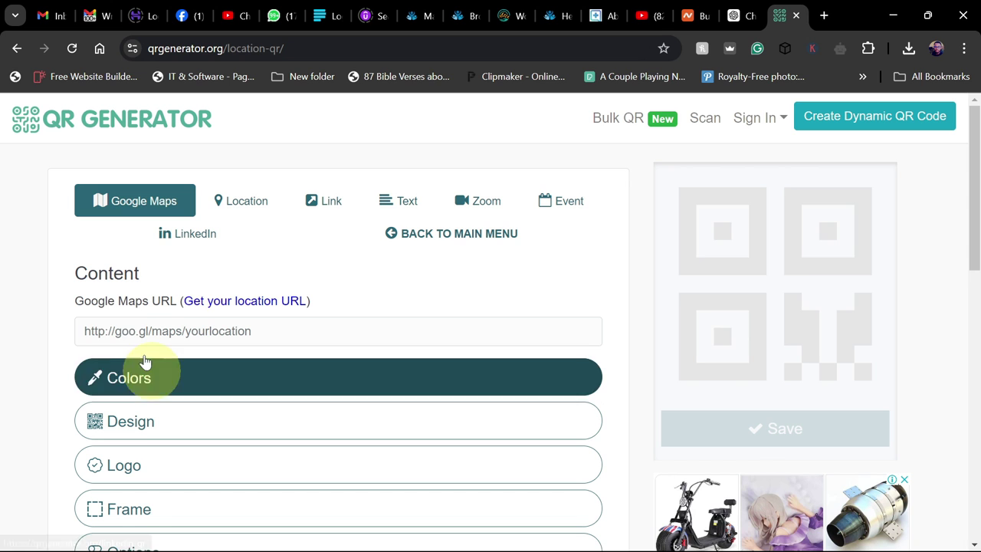
left_click(245, 203)
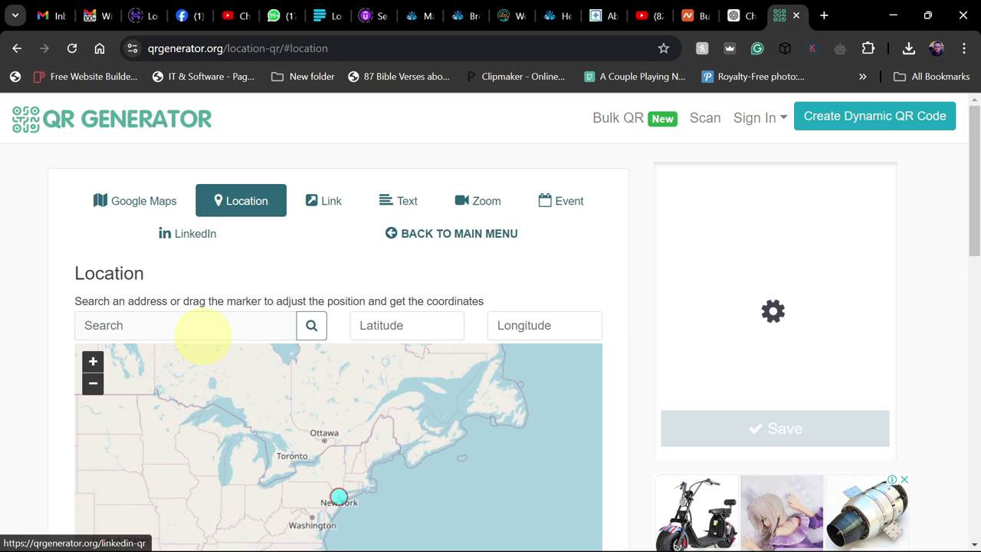
left_click(175, 324)
type("adenta")
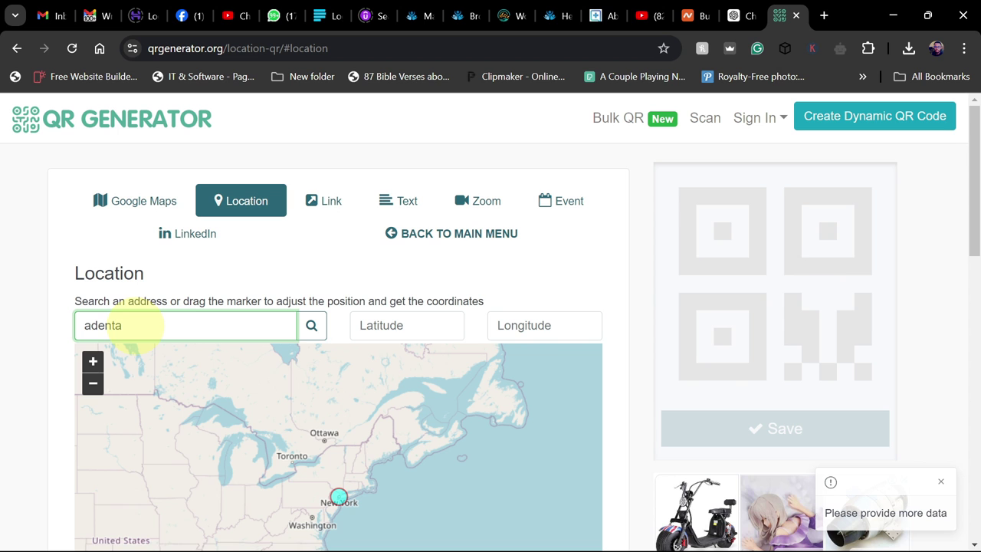
Search for adenta, then drag the map pin near Sunyani (7.306, -2.392)
left_click(311, 325)
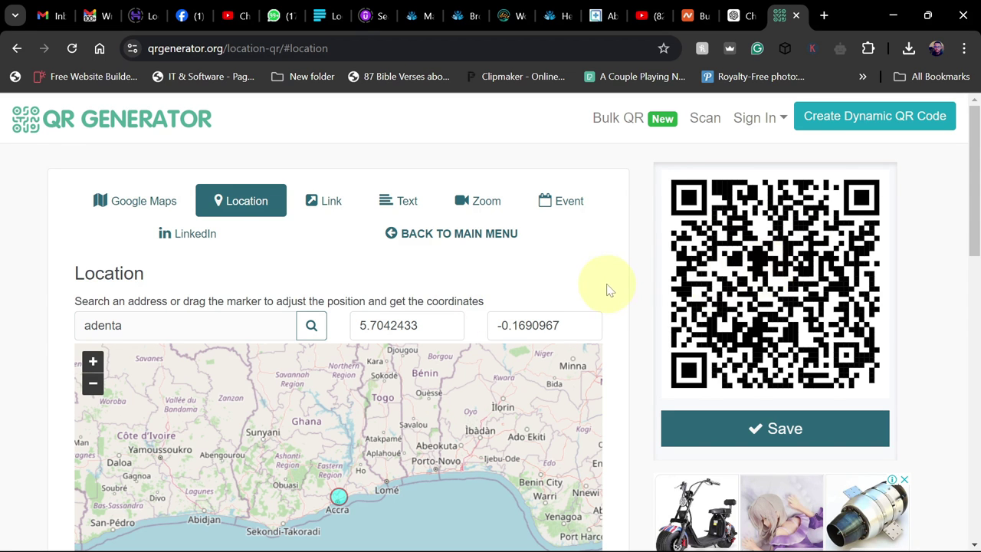
scroll(605, 287, "down", 2)
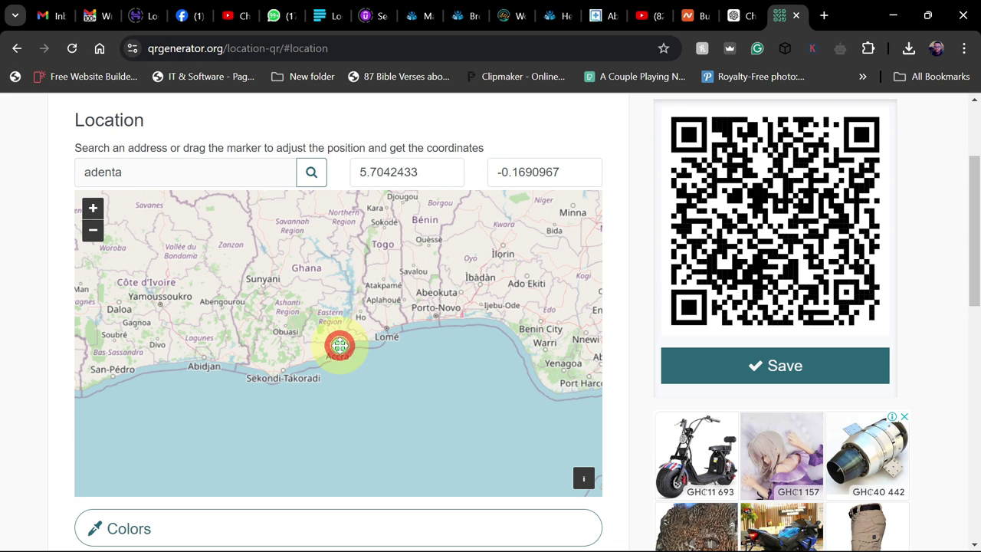
left_click_drag(339, 345, 263, 296)
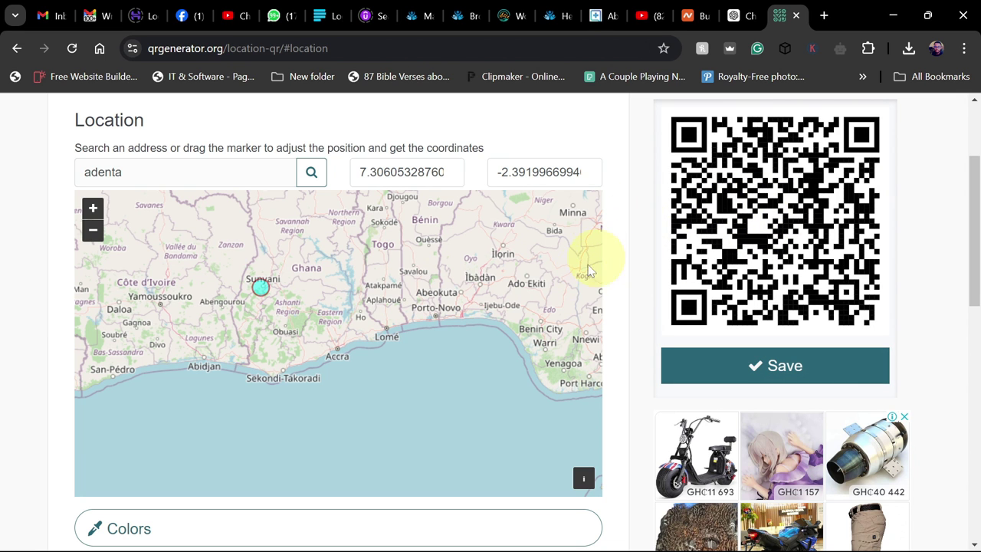
Turn on a black-to-purple Foreground gradient with #8900d5 as the second colour
scroll(532, 383, "down", 2)
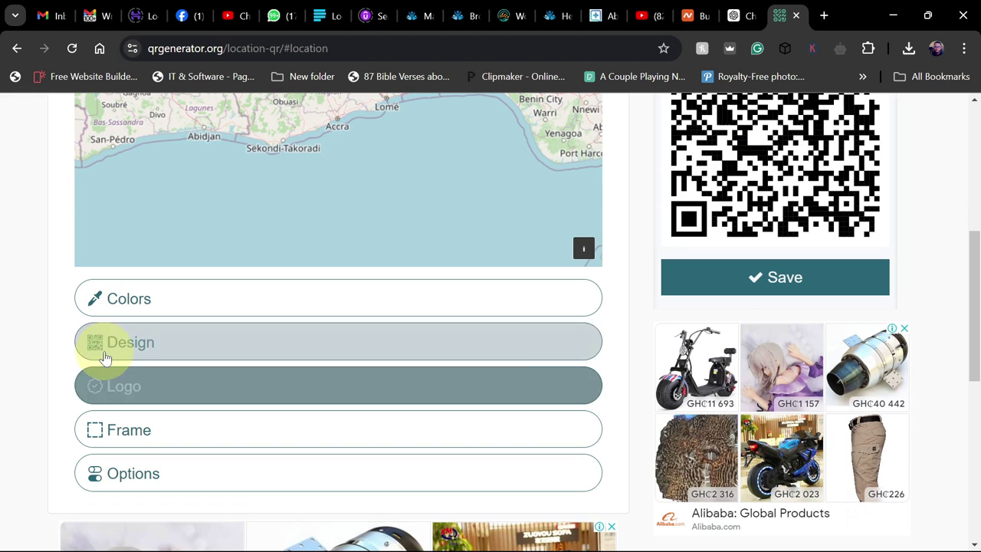
scroll(953, 340, "up", 1)
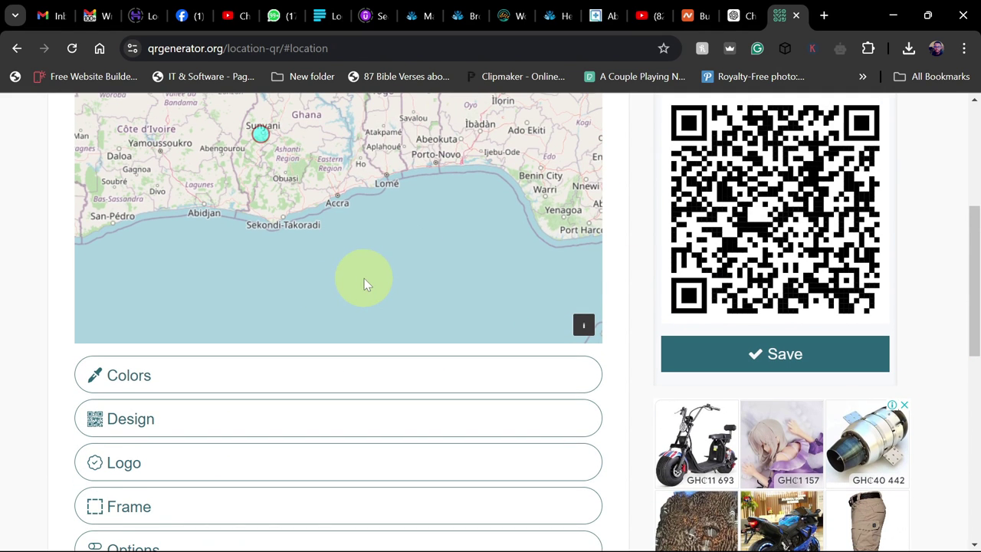
left_click(145, 377)
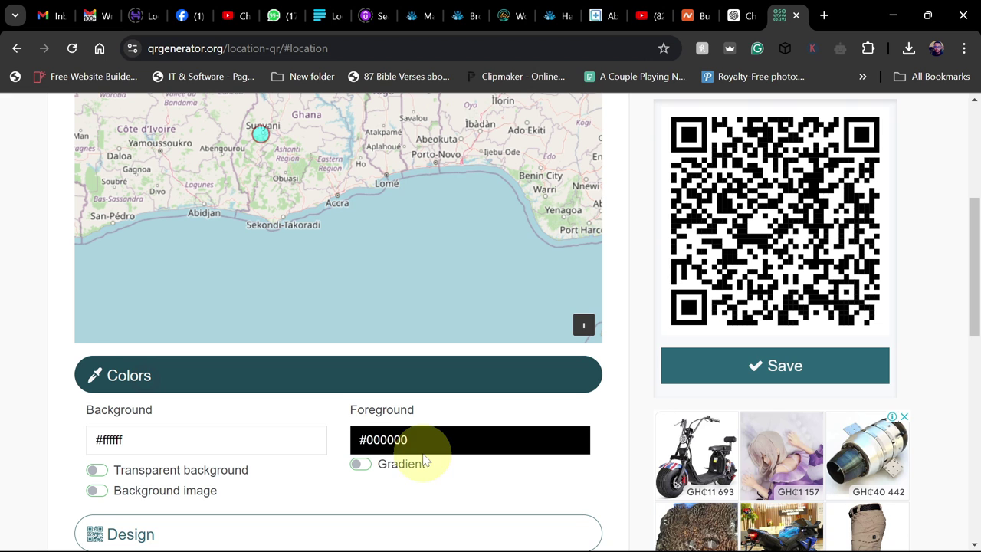
left_click(358, 464)
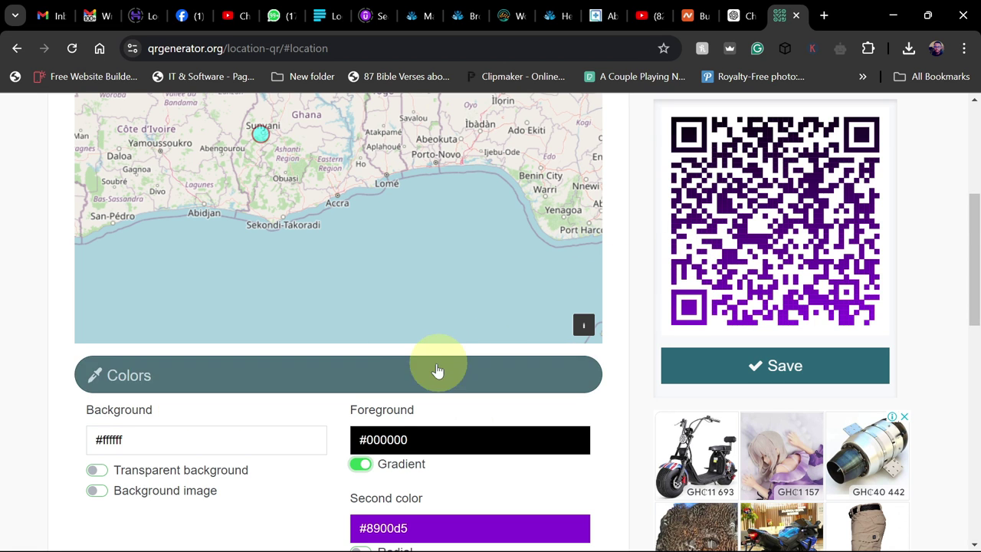
scroll(399, 364, "down", 2)
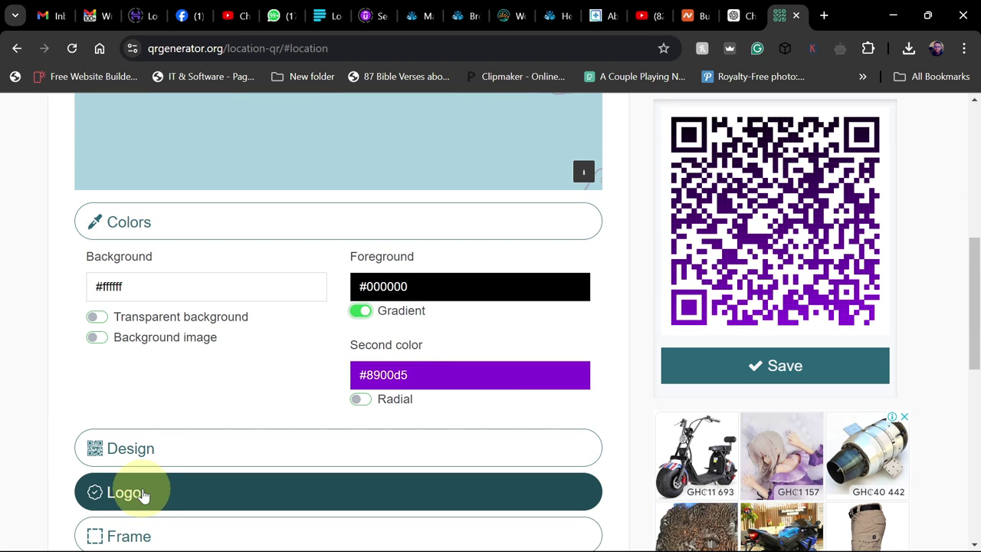
scroll(142, 491, "down", 1)
Add a purple frame whose SCAN ME label sits in a separate bubble below
left_click(140, 464)
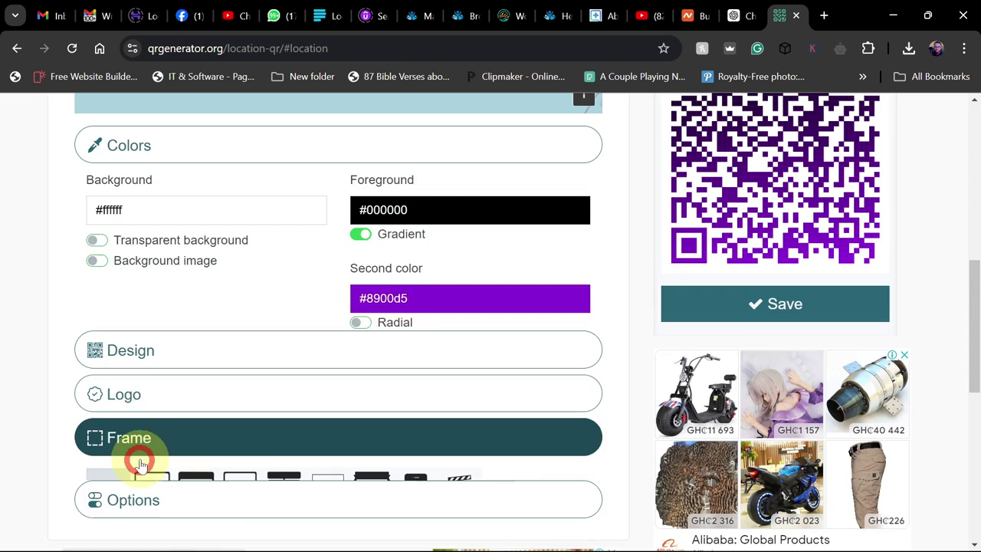
left_click(153, 331)
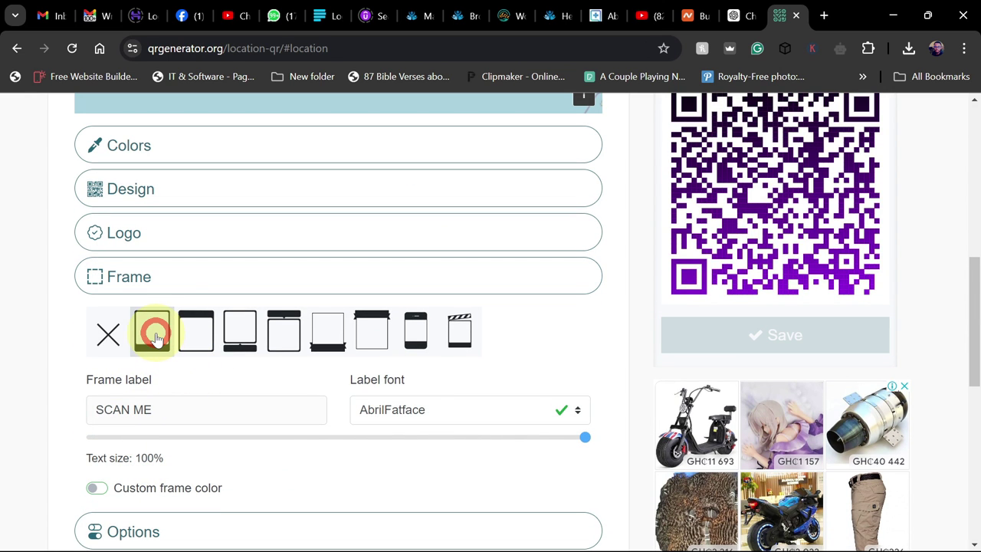
scroll(592, 360, "up", 1)
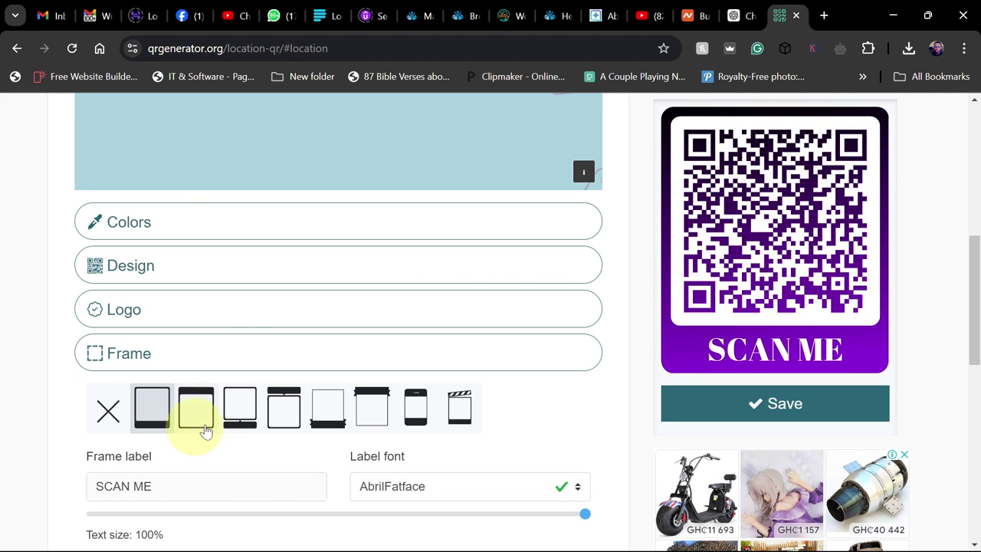
left_click(234, 414)
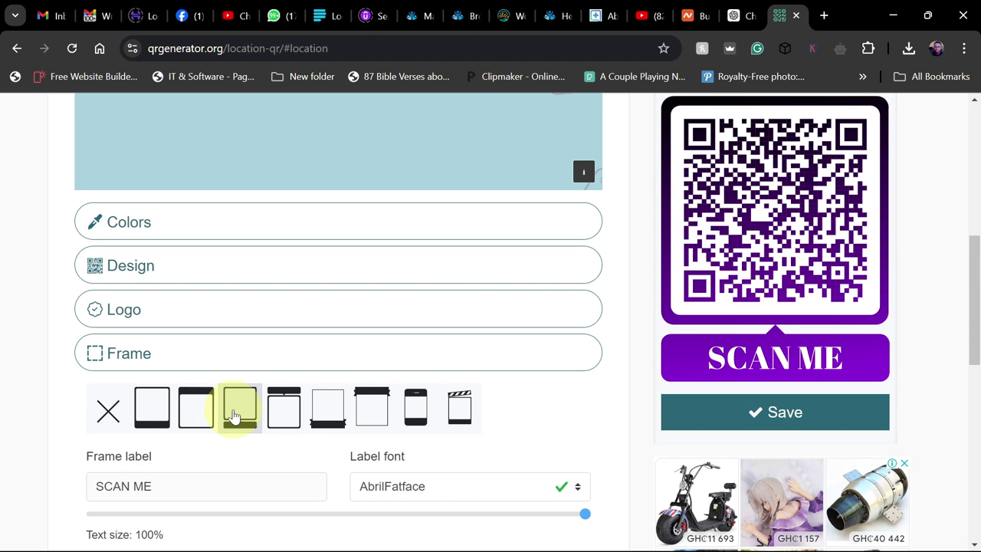
Upload the Untitled-5 image from Downloads as the centred logo
left_click(139, 319)
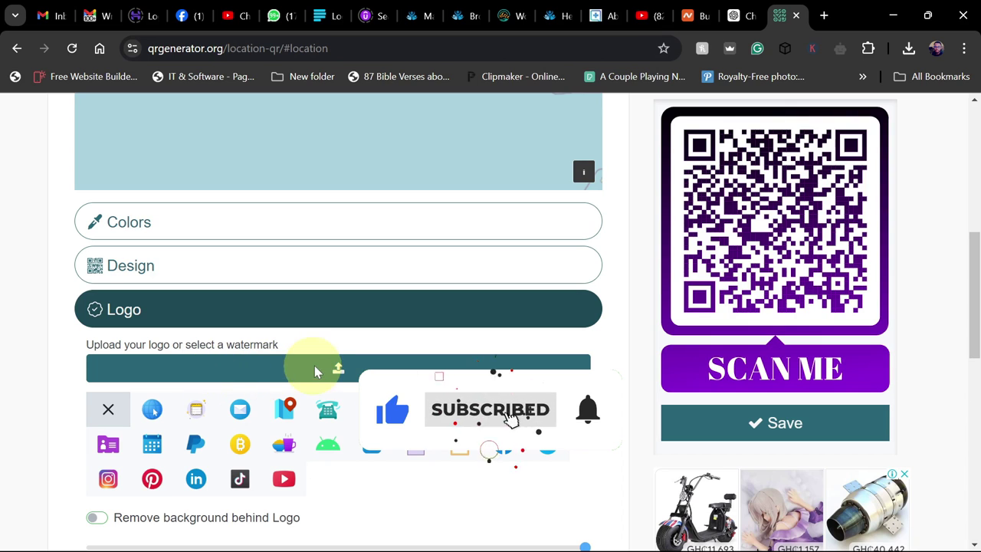
left_click(339, 371)
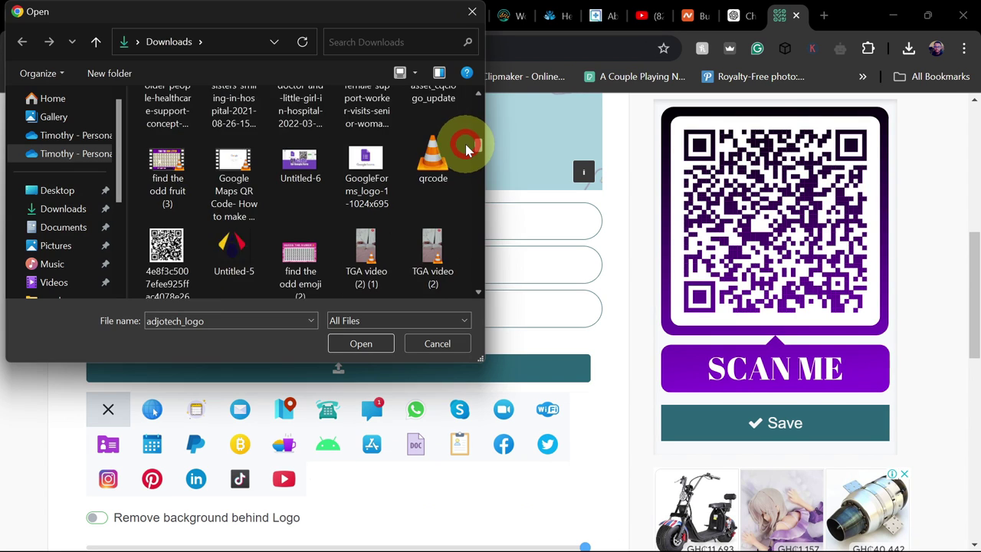
scroll(464, 141, "down", 1)
left_click(239, 195)
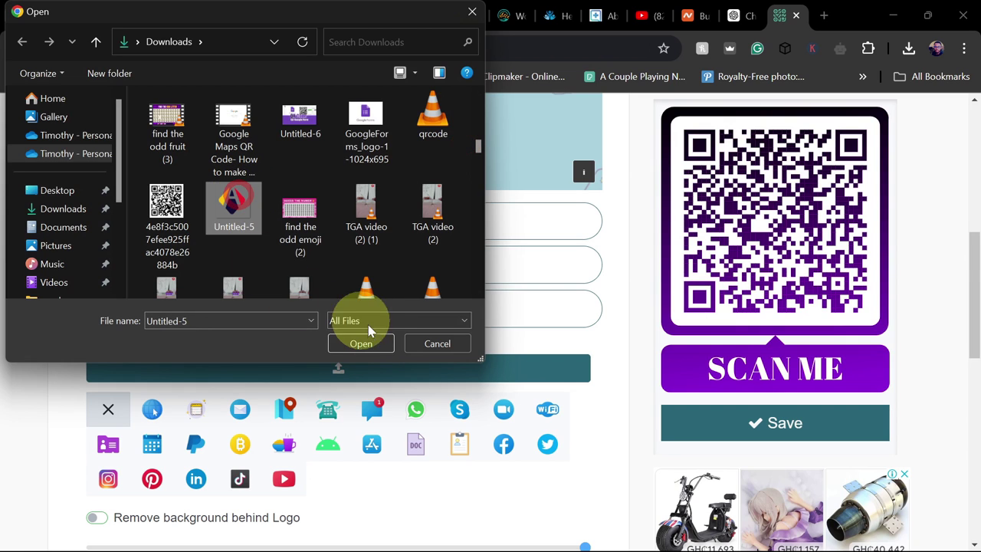
left_click(361, 343)
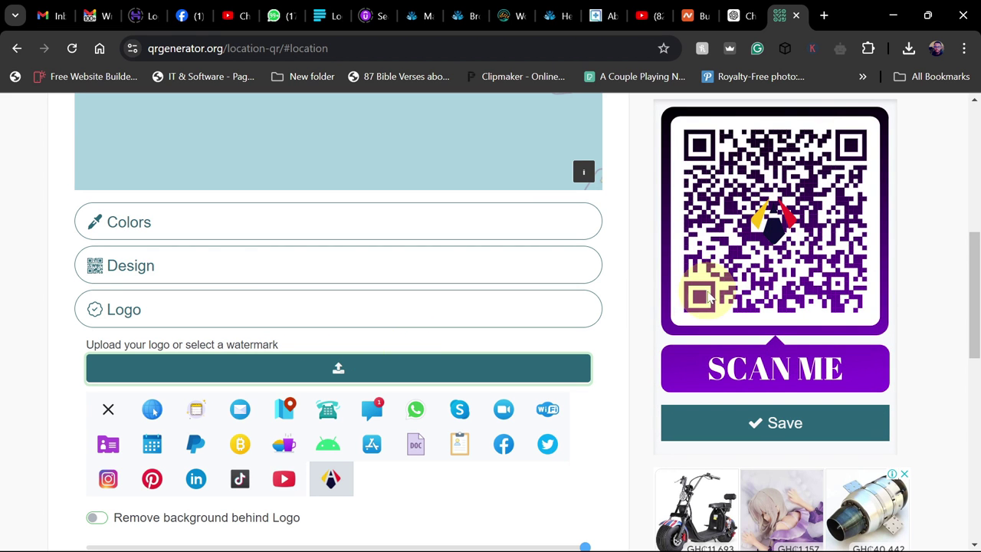
Reduce the Logo size slider from 100% to 62%
scroll(490, 406, "down", 2)
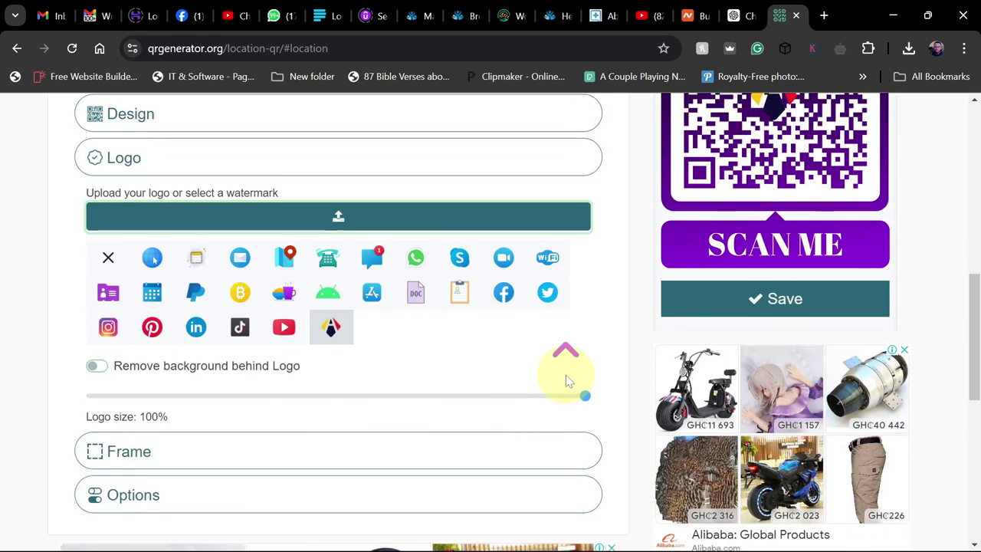
scroll(567, 381, "up", 1)
left_click_drag(585, 475, 320, 471)
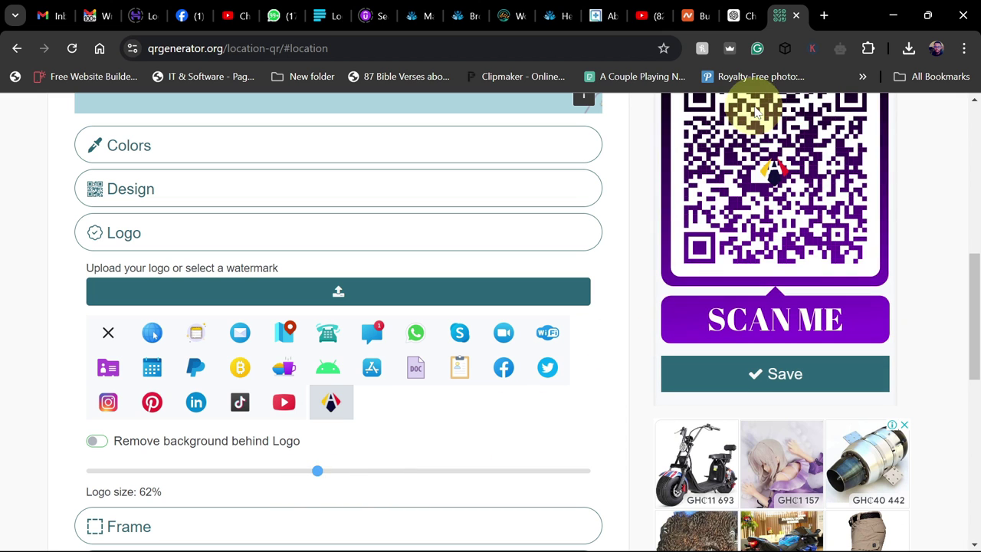
scroll(633, 270, "up", 1)
scroll(633, 268, "up", 1)
scroll(630, 252, "up", 2)
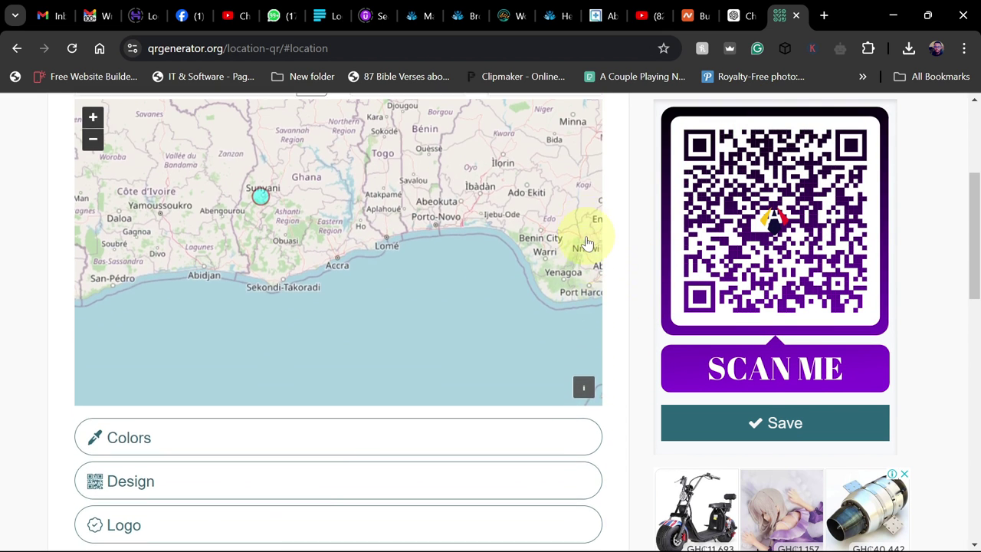
scroll(625, 226, "up", 1)
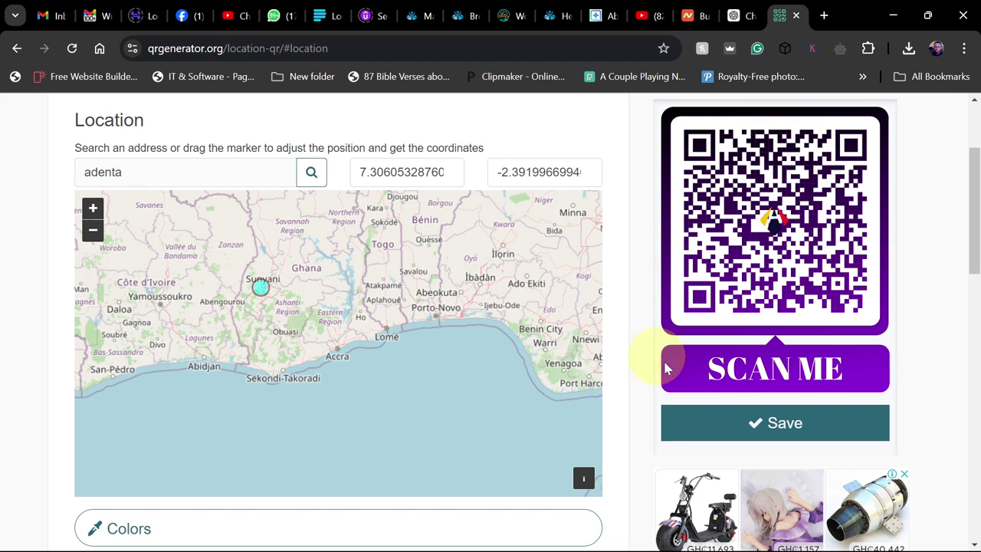
Save the framed QR code and download it as a PNG image
left_click(771, 427)
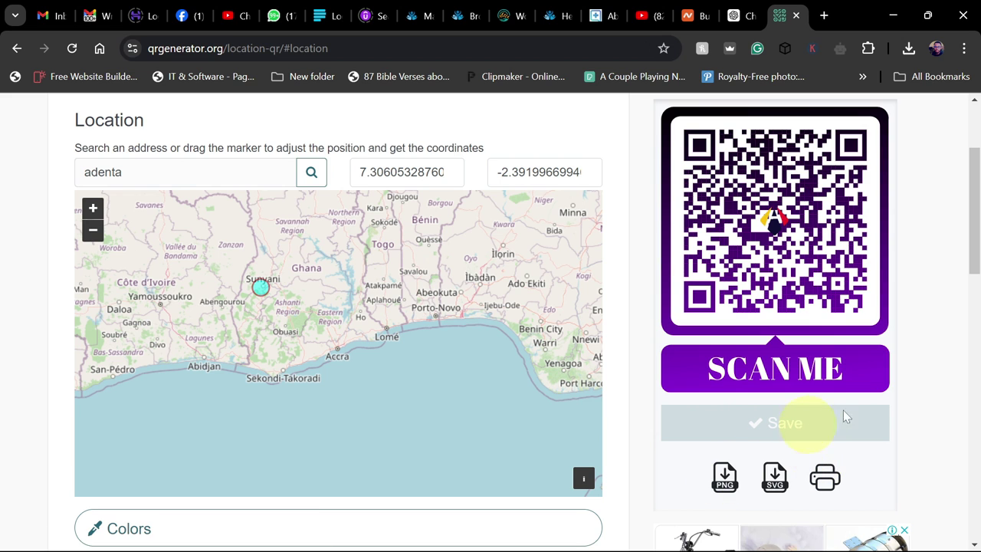
scroll(936, 354, "down", 1)
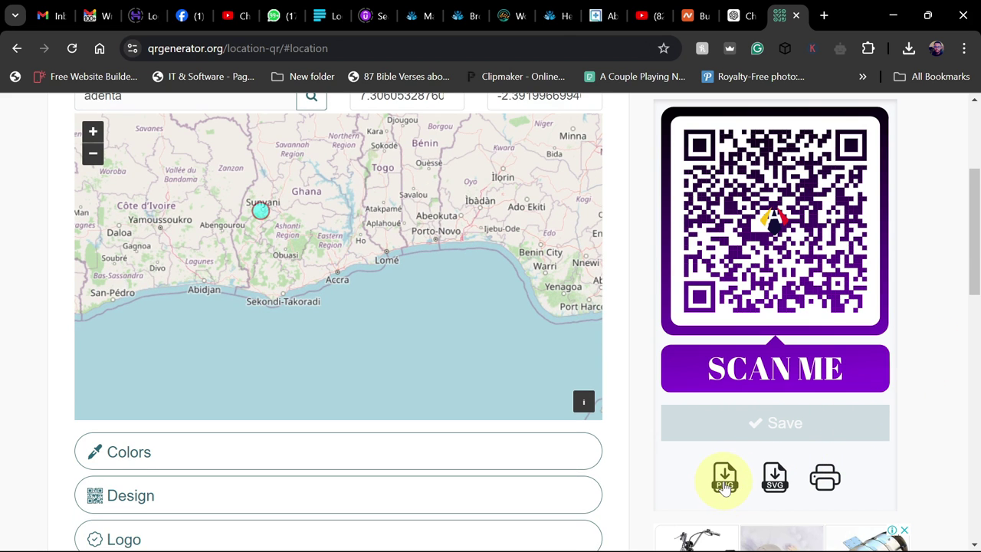
left_click(724, 482)
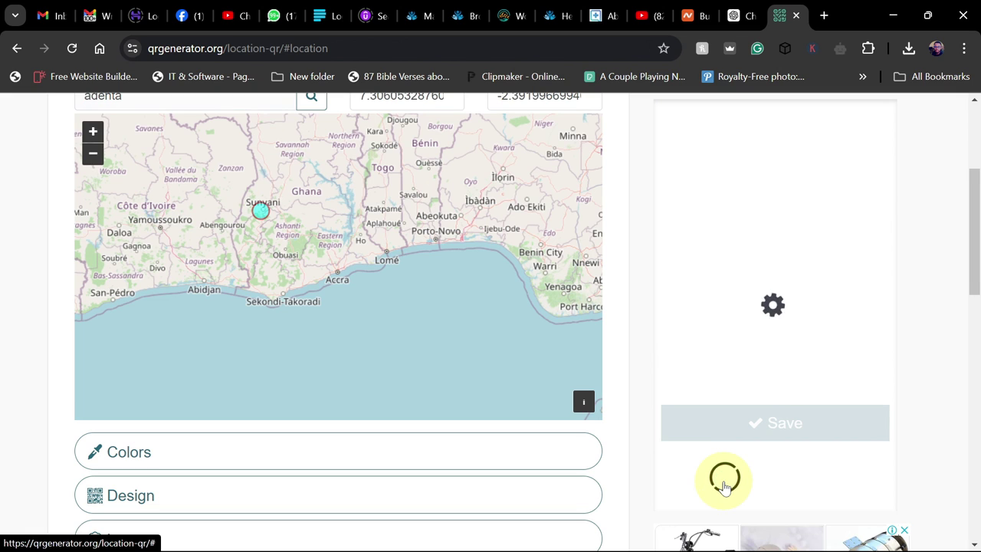